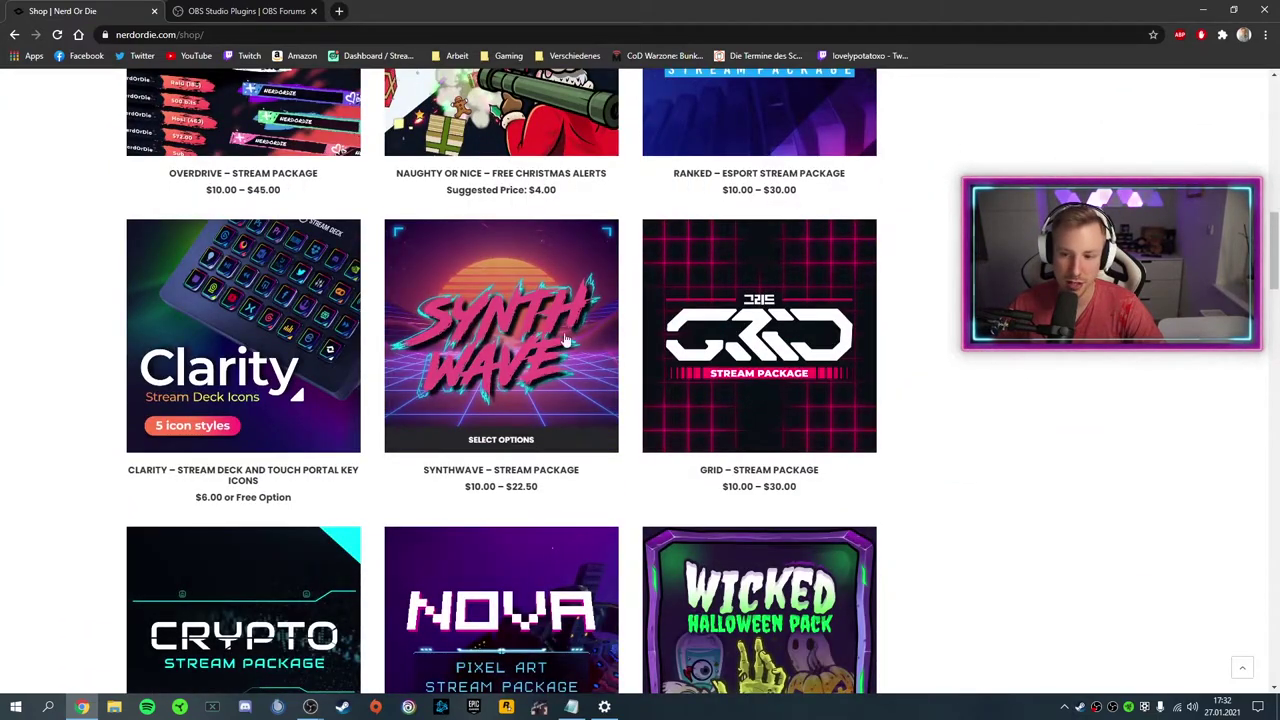
# - Open the Synthwave and Retrowave stream packages in separate tabs and bring up the Retrowave product page
pyautogui.middleClick(565, 340)
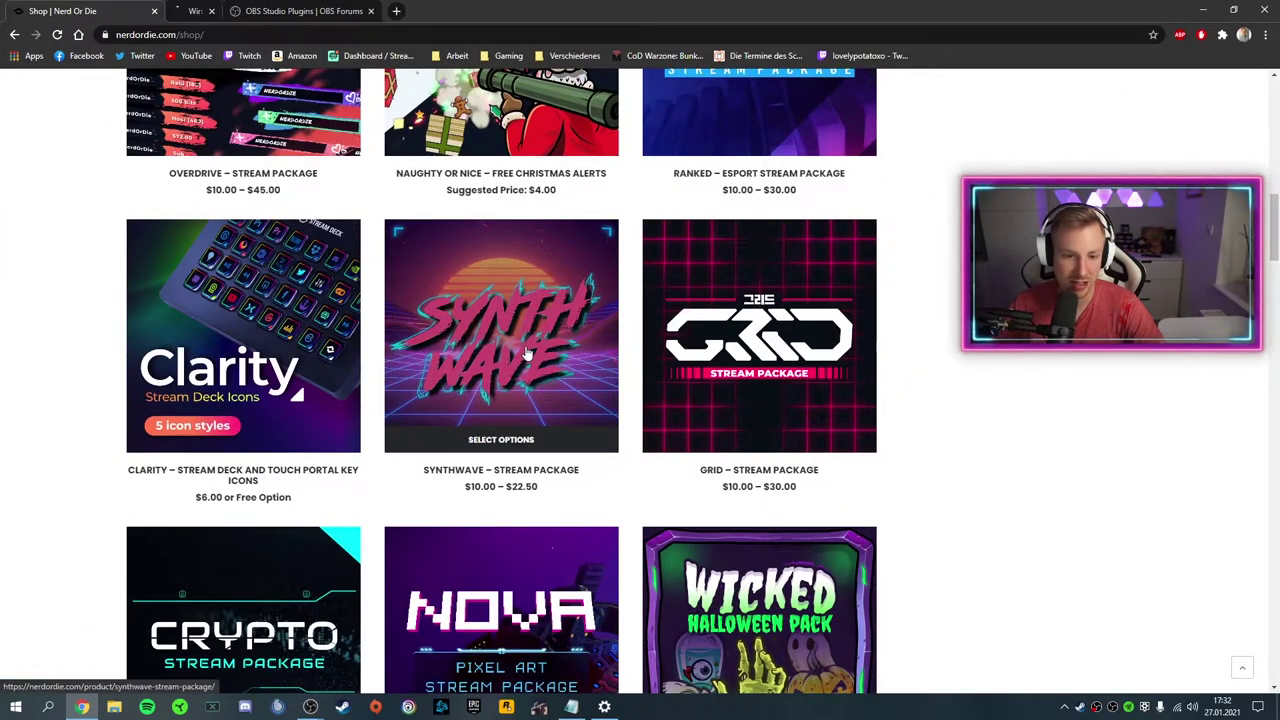
pyautogui.scroll(-10, 245, 333)
pyautogui.middleClick(245, 333)
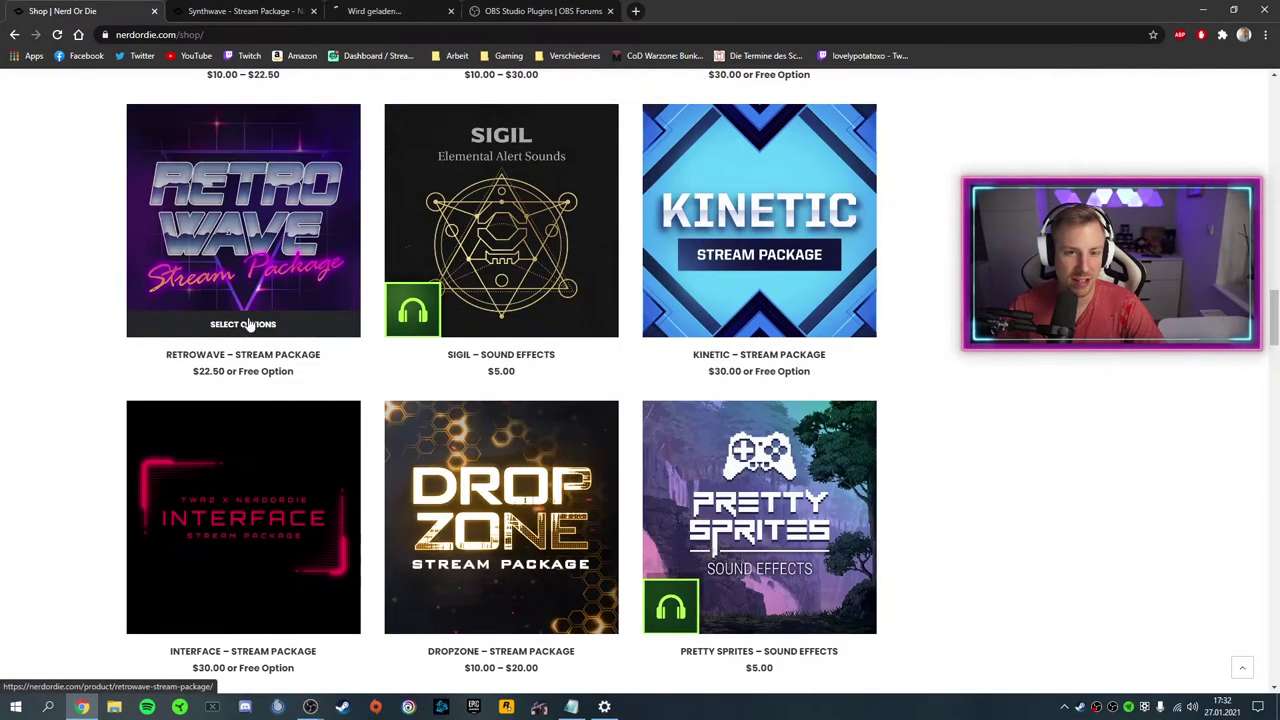
pyautogui.click(245, 11)
pyautogui.click(407, 11)
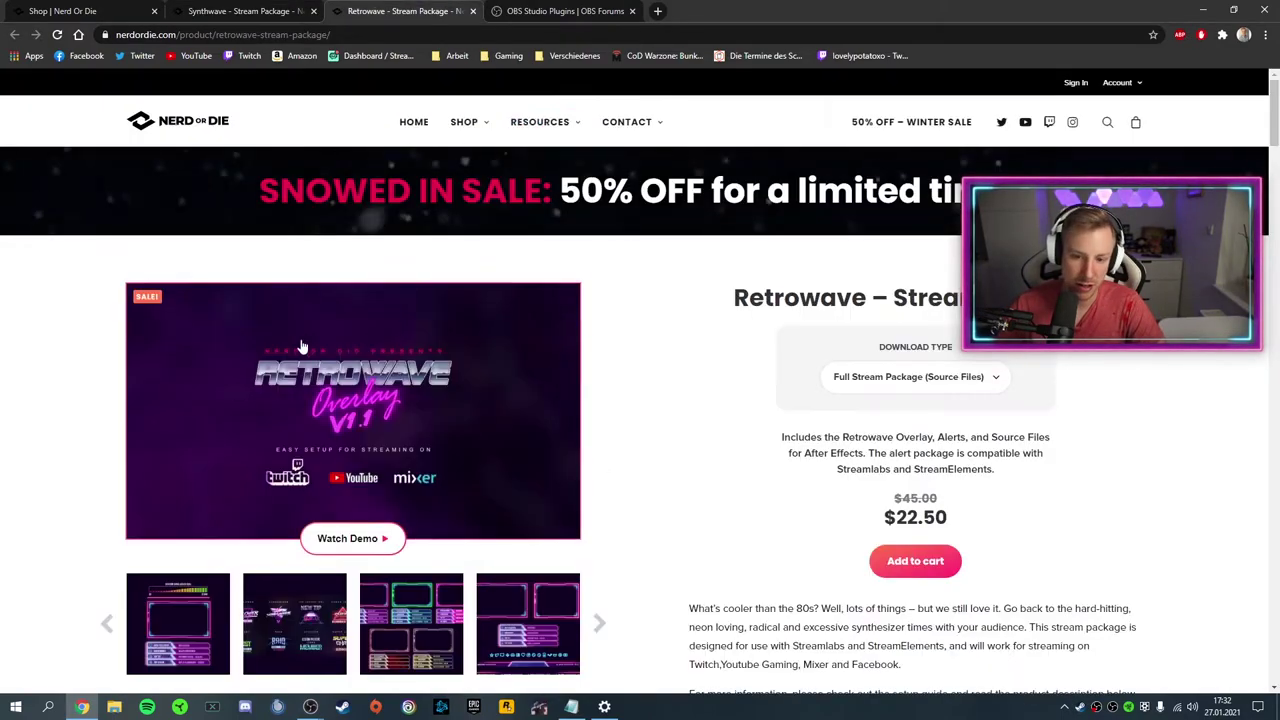
# - Examine the Retrowave product page's preview images, package description and discounted price
pyautogui.scroll(-1, 340, 300)
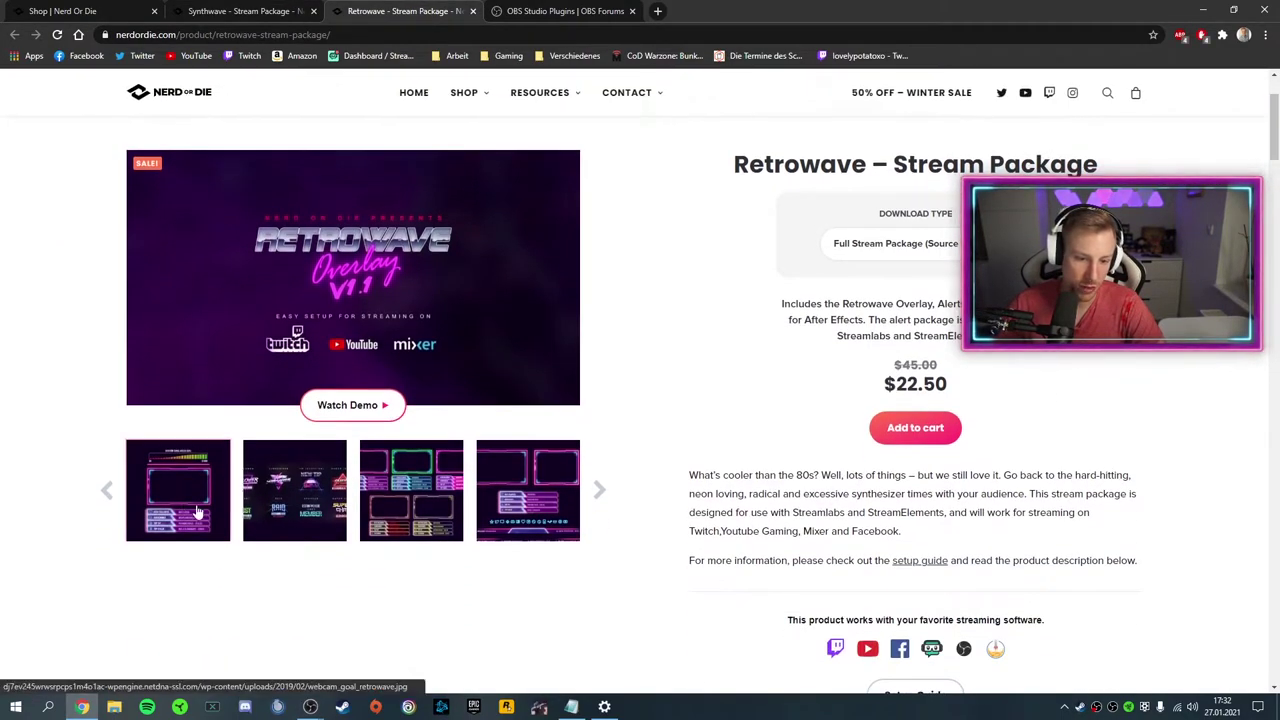
pyautogui.scroll(1, 185, 455)
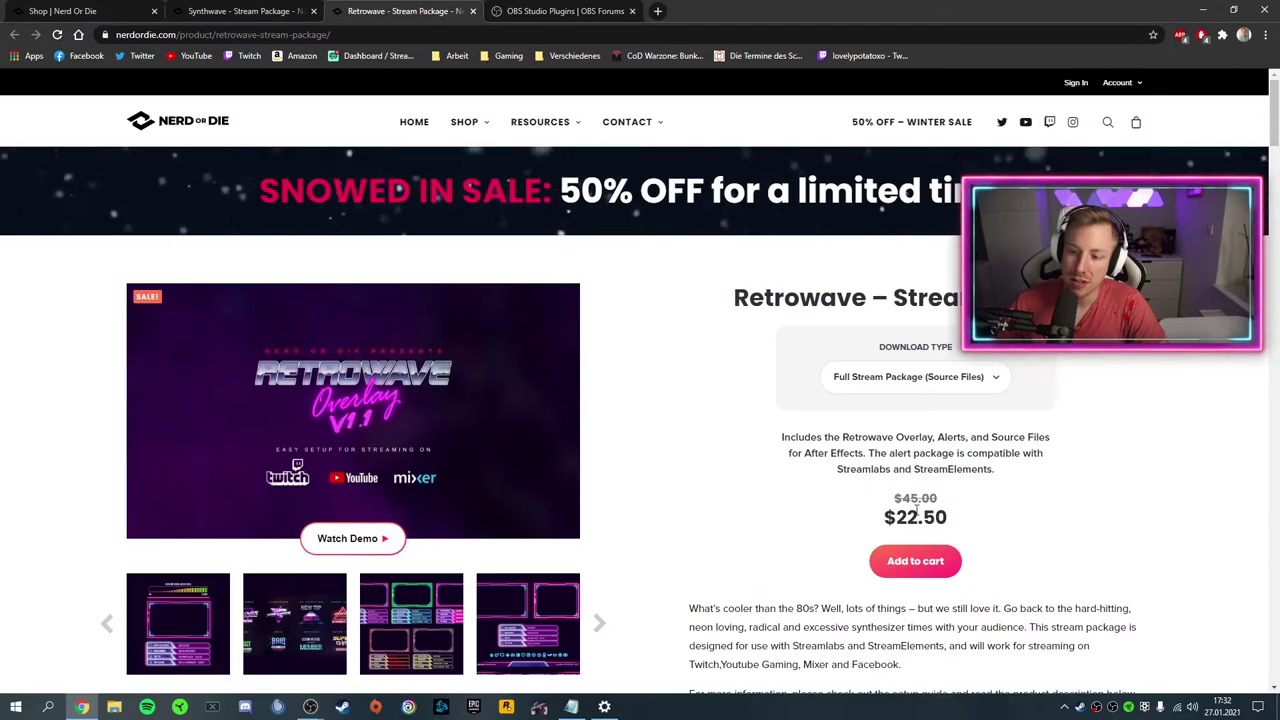
pyautogui.doubleClick(921, 517)
pyautogui.click(985, 523)
pyautogui.doubleClick(921, 517)
pyautogui.click(886, 516)
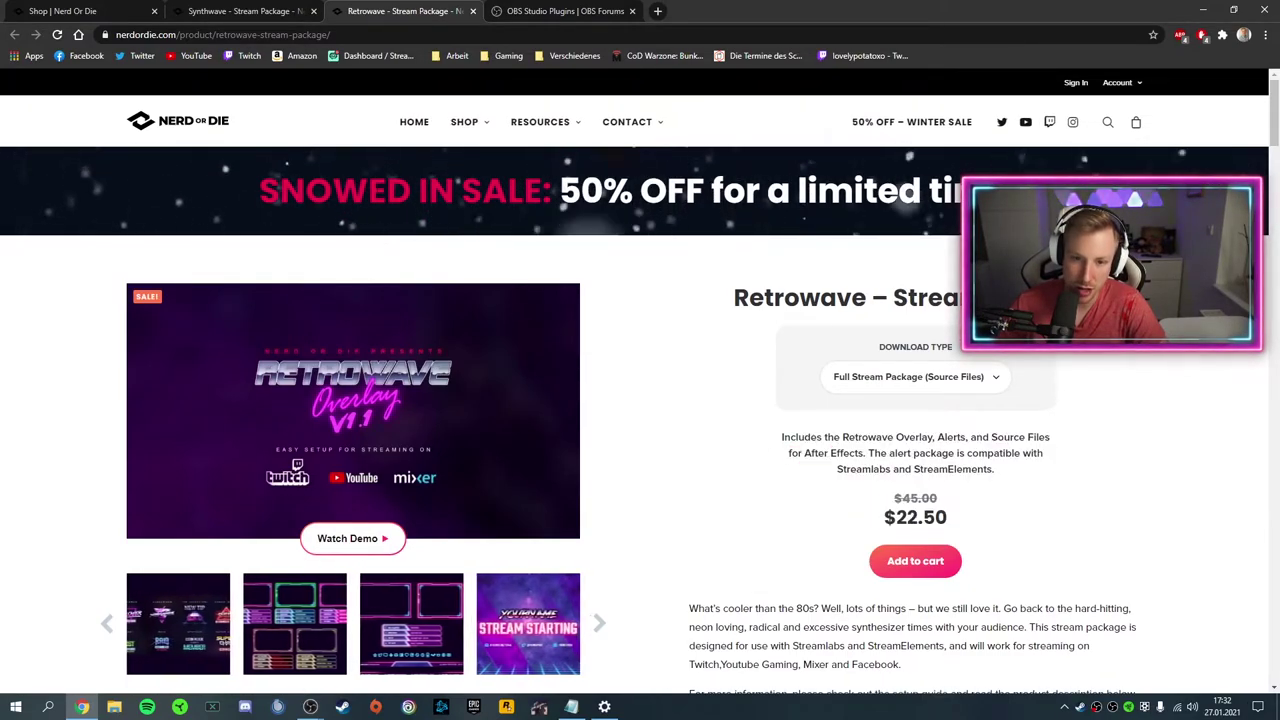
pyautogui.moveTo(989, 518); pyautogui.dragTo(818, 451)
pyautogui.click(820, 455)
# - Compare the Overlays and Alerts download types of the Retrowave package, and select Free Extras
pyautogui.click(917, 385)
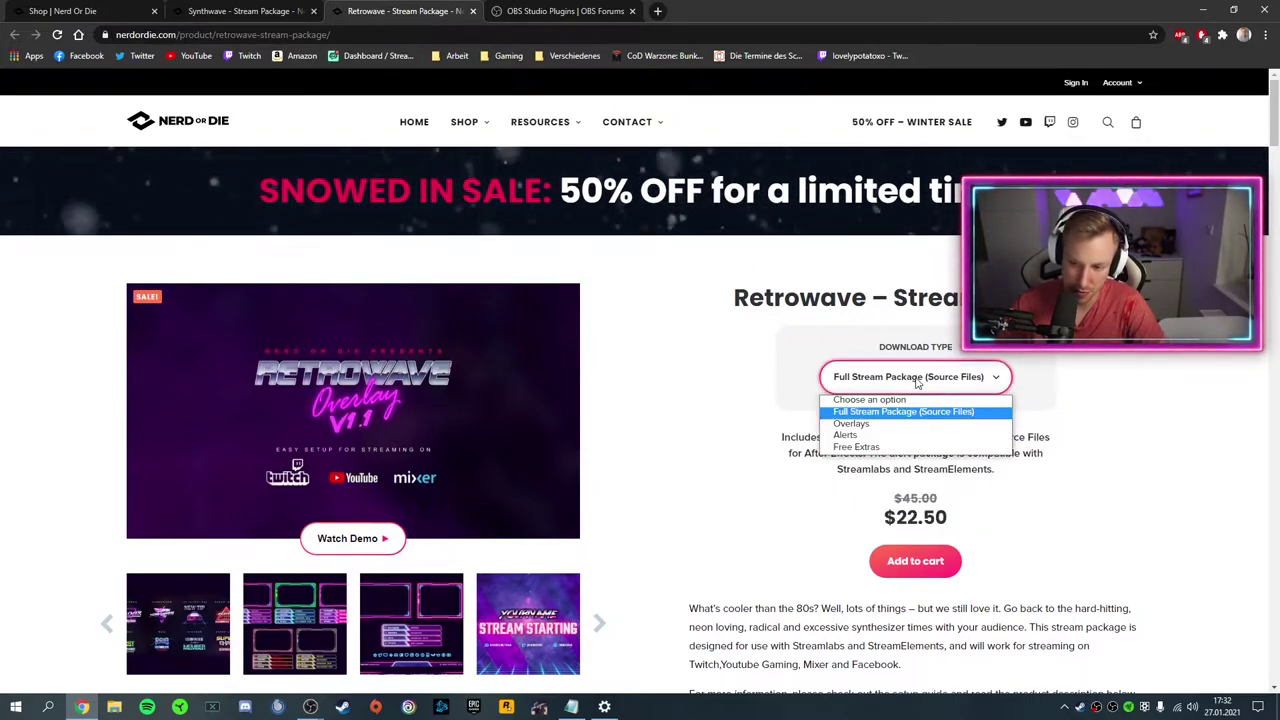
pyautogui.click(851, 424)
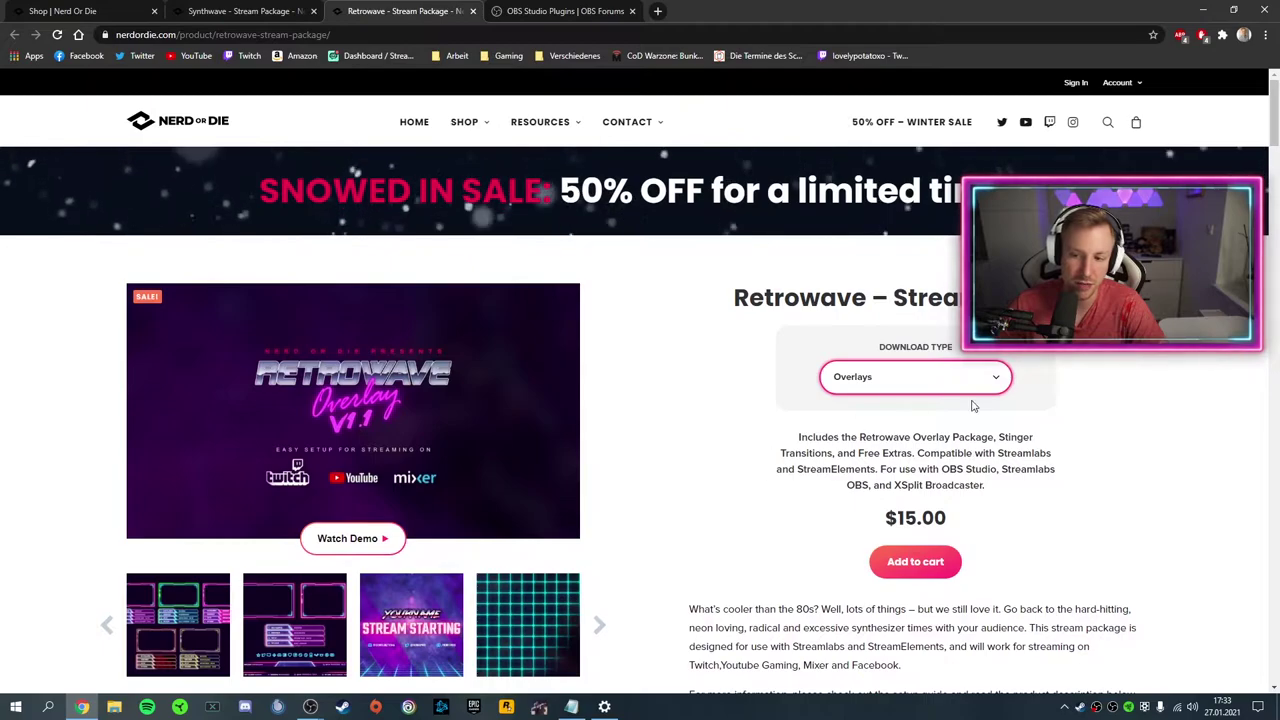
pyautogui.click(915, 377)
pyautogui.click(845, 435)
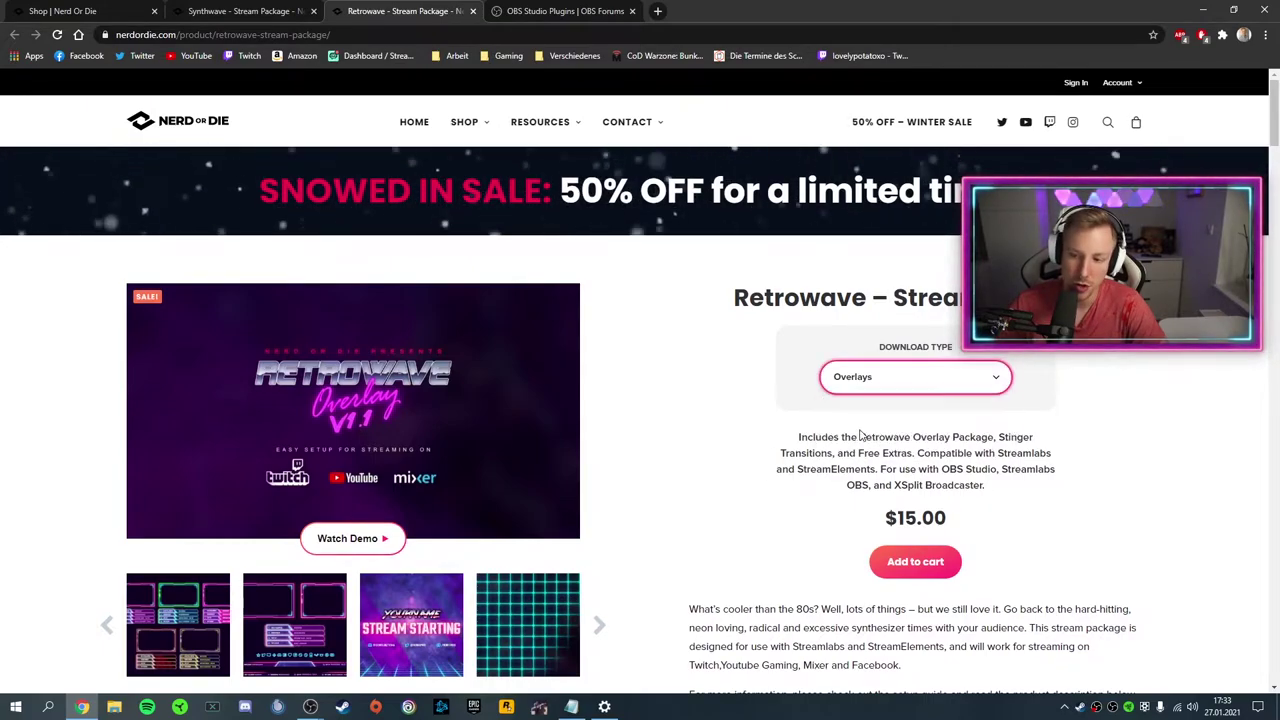
pyautogui.click(915, 377)
pyautogui.click(857, 447)
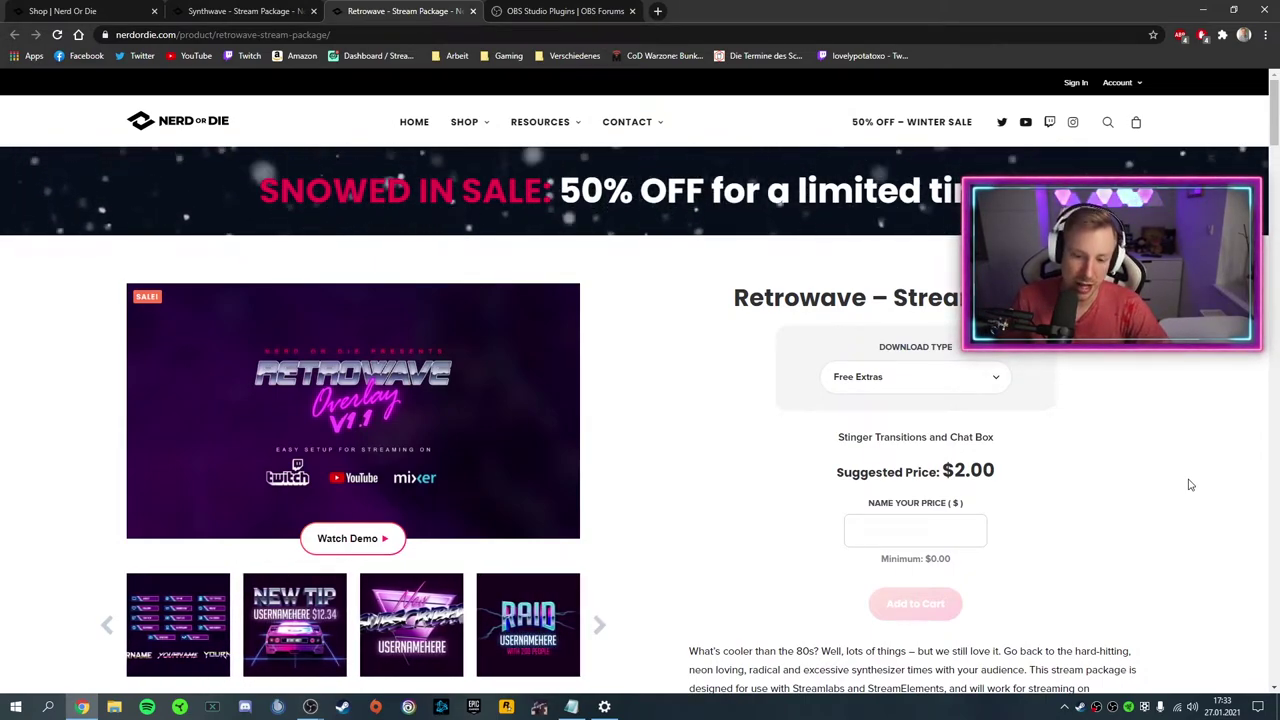
# - Switch to the OBS Studio window showing the stream ending scene and open its stream service settings
pyautogui.hotkey('alt', 'Tab')
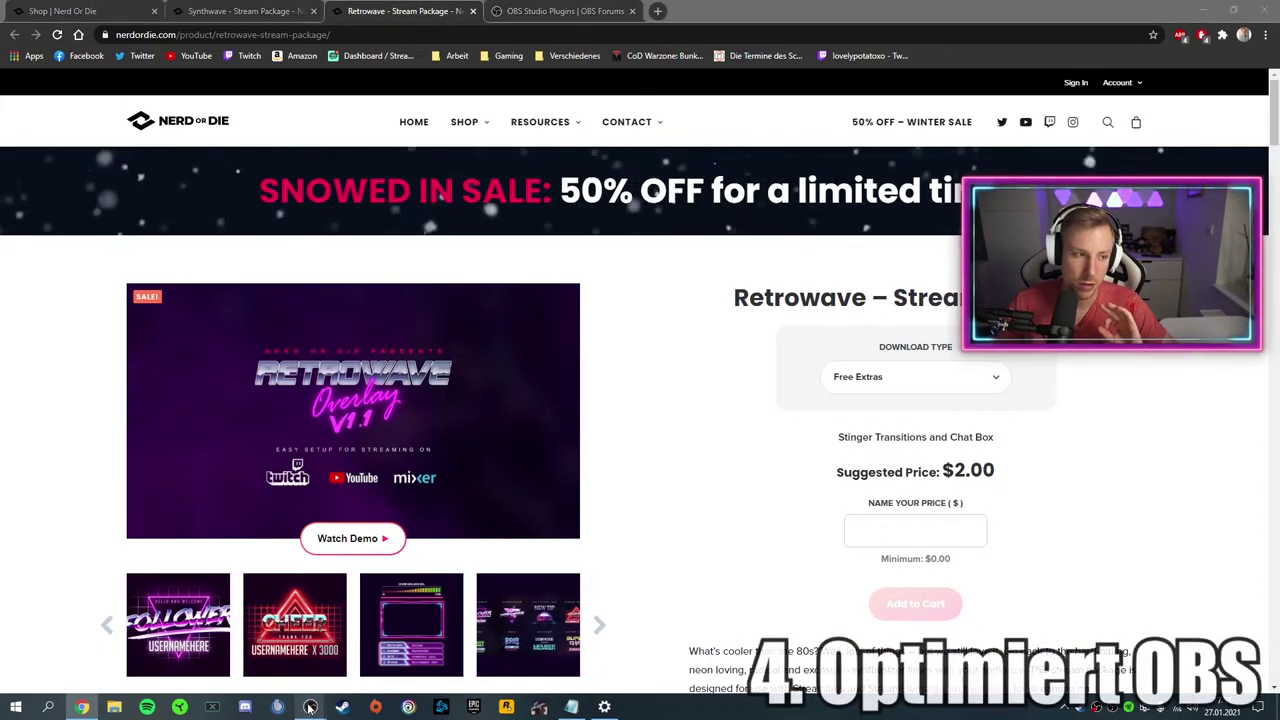
pyautogui.moveTo(316, 709)
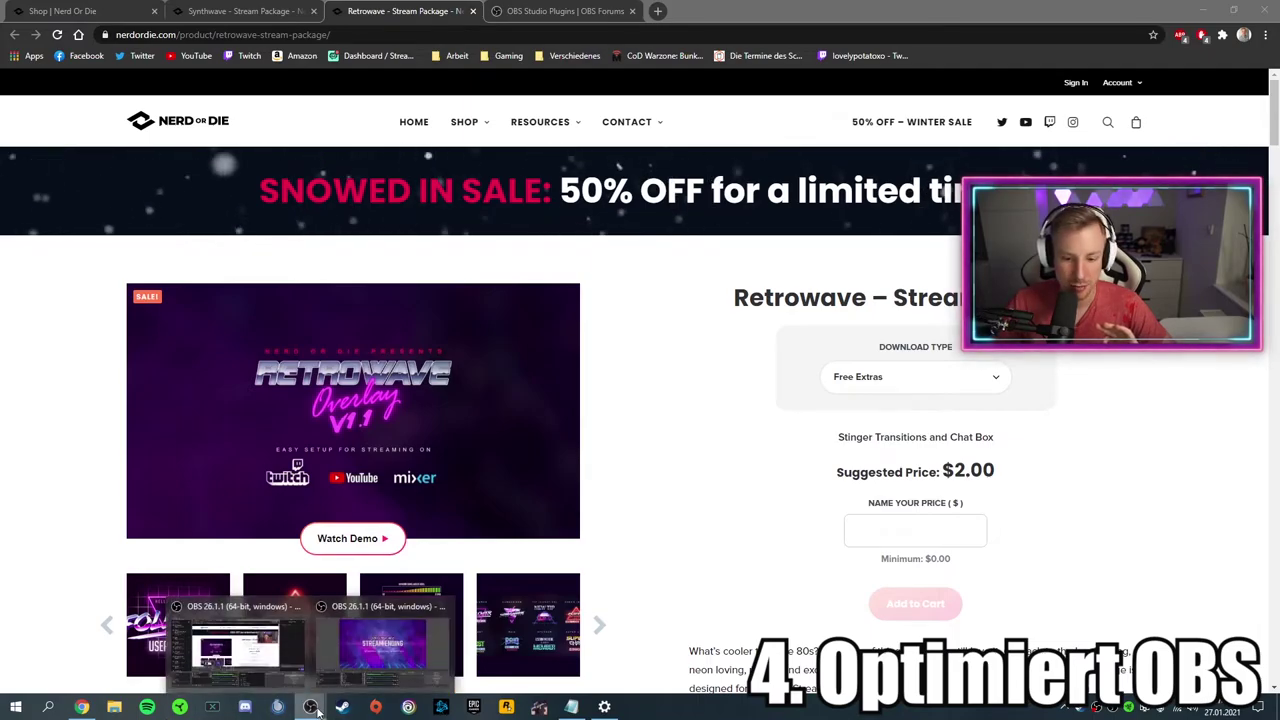
pyautogui.click(382, 640)
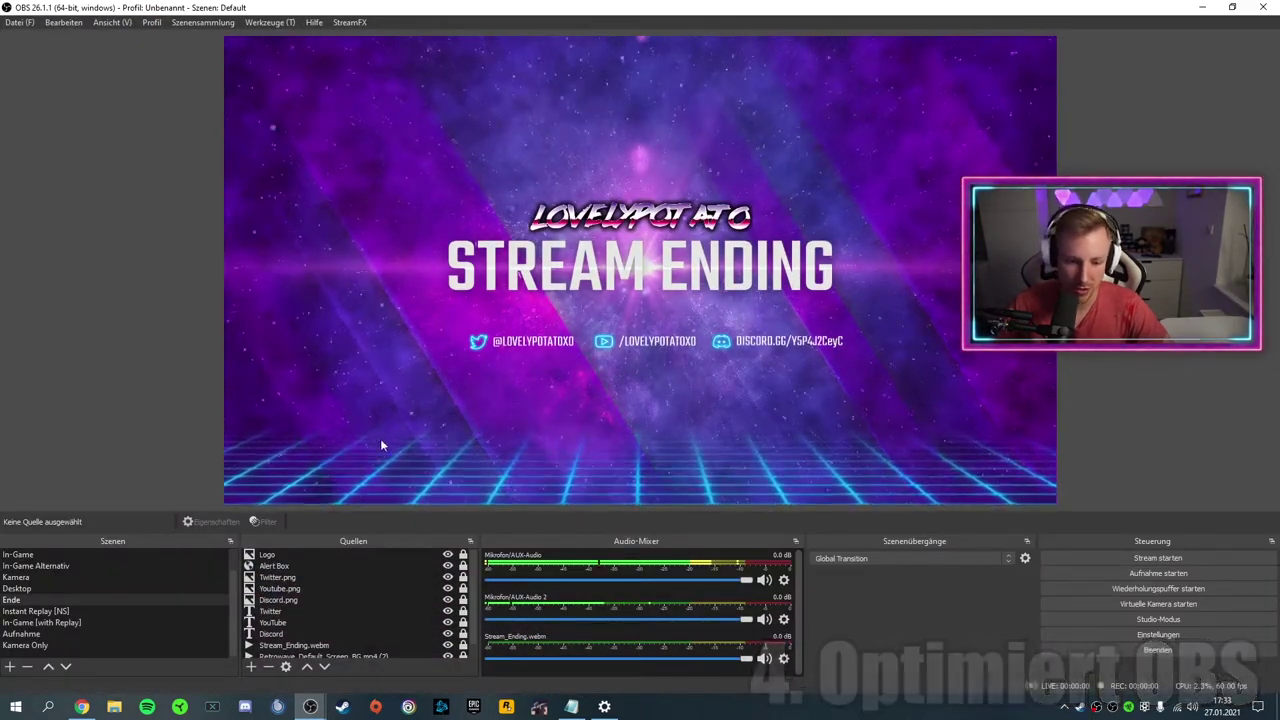
pyautogui.click(1157, 634)
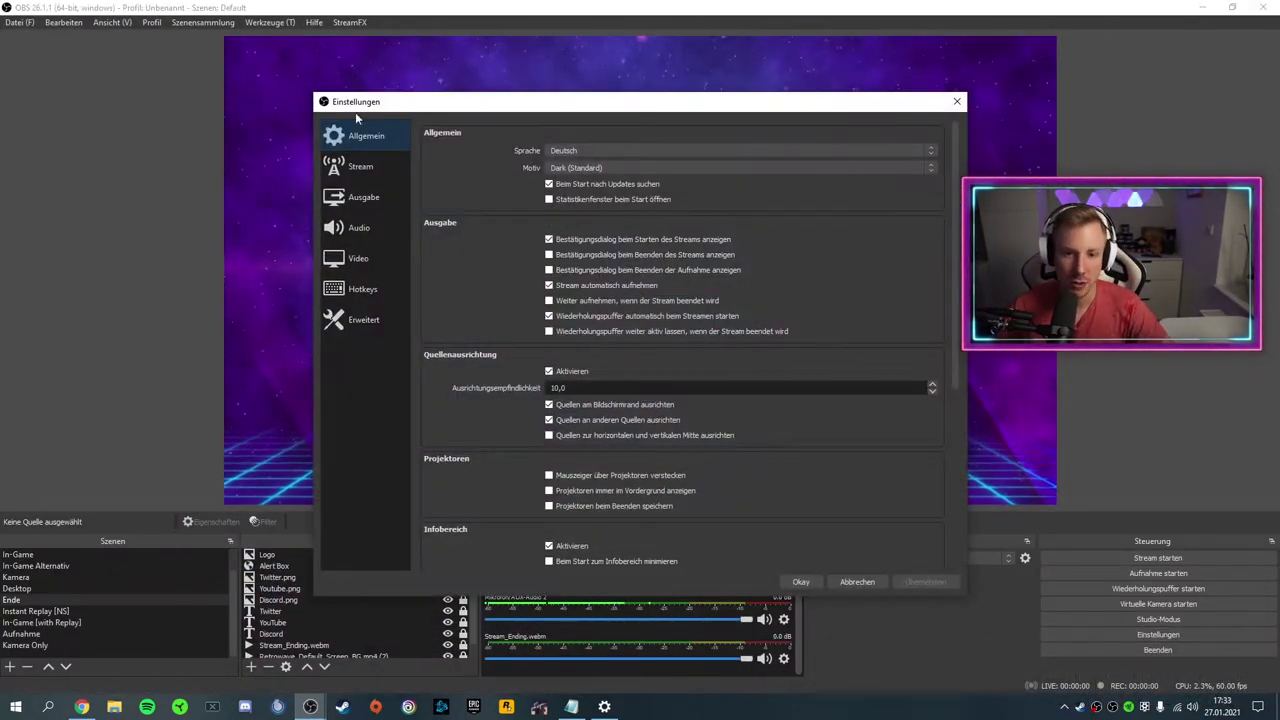
pyautogui.click(358, 167)
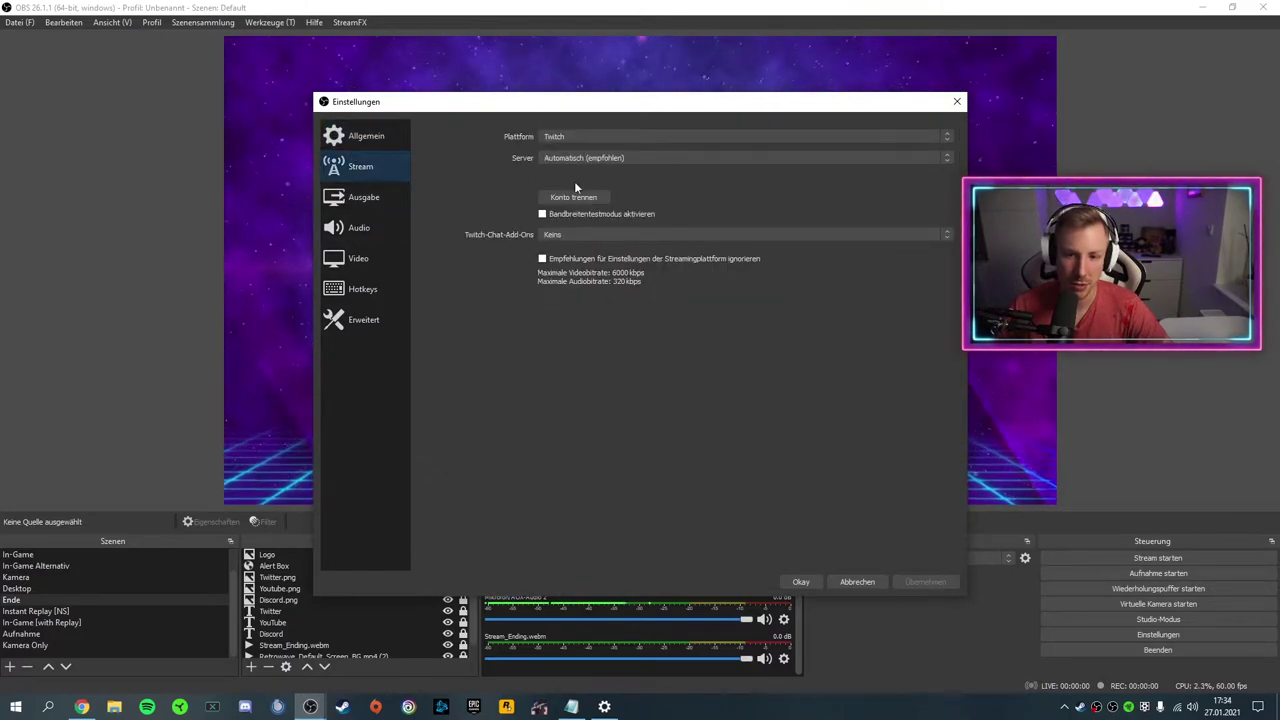
# - Examine the streaming output settings and the available encoders
pyautogui.click(364, 197)
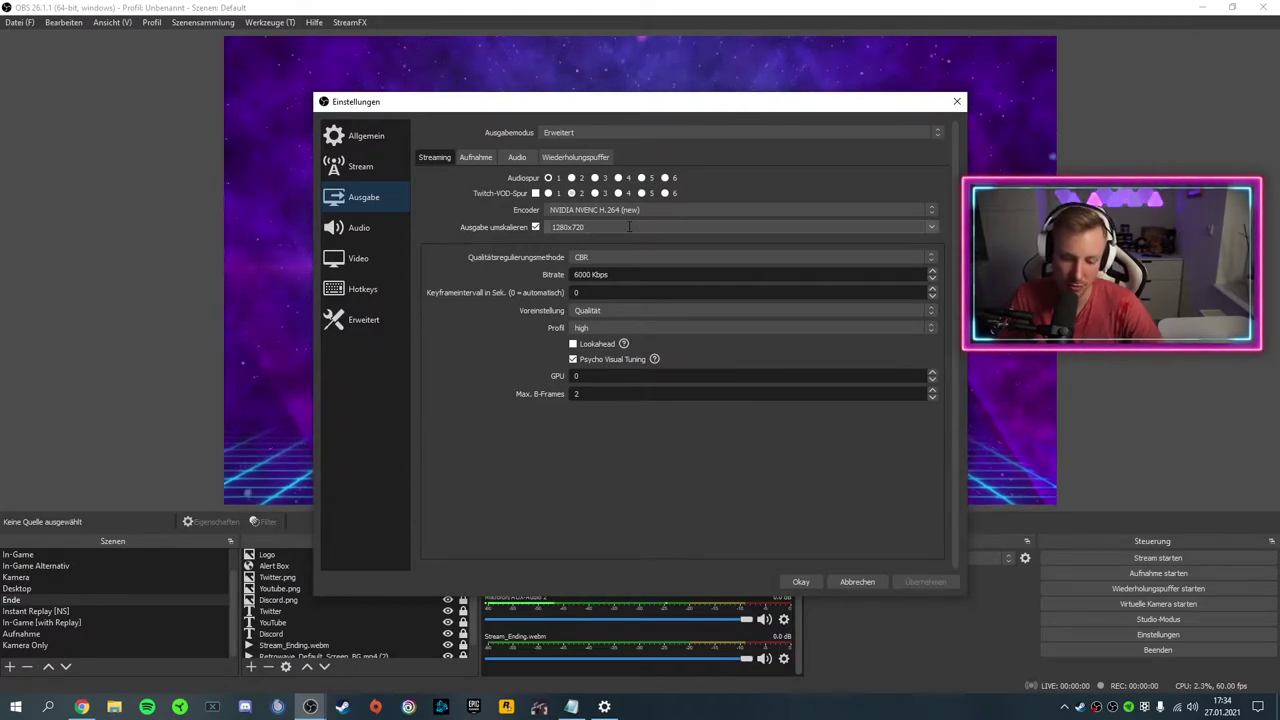
pyautogui.click(622, 211)
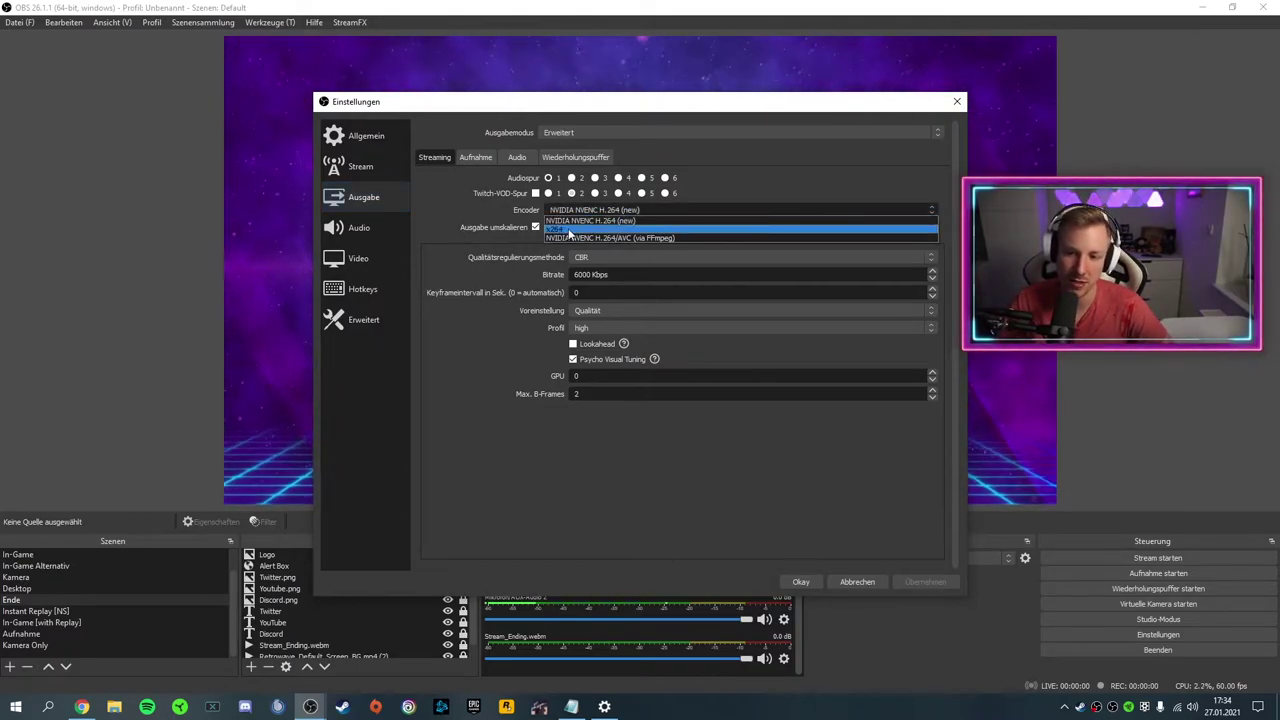
pyautogui.click(490, 229)
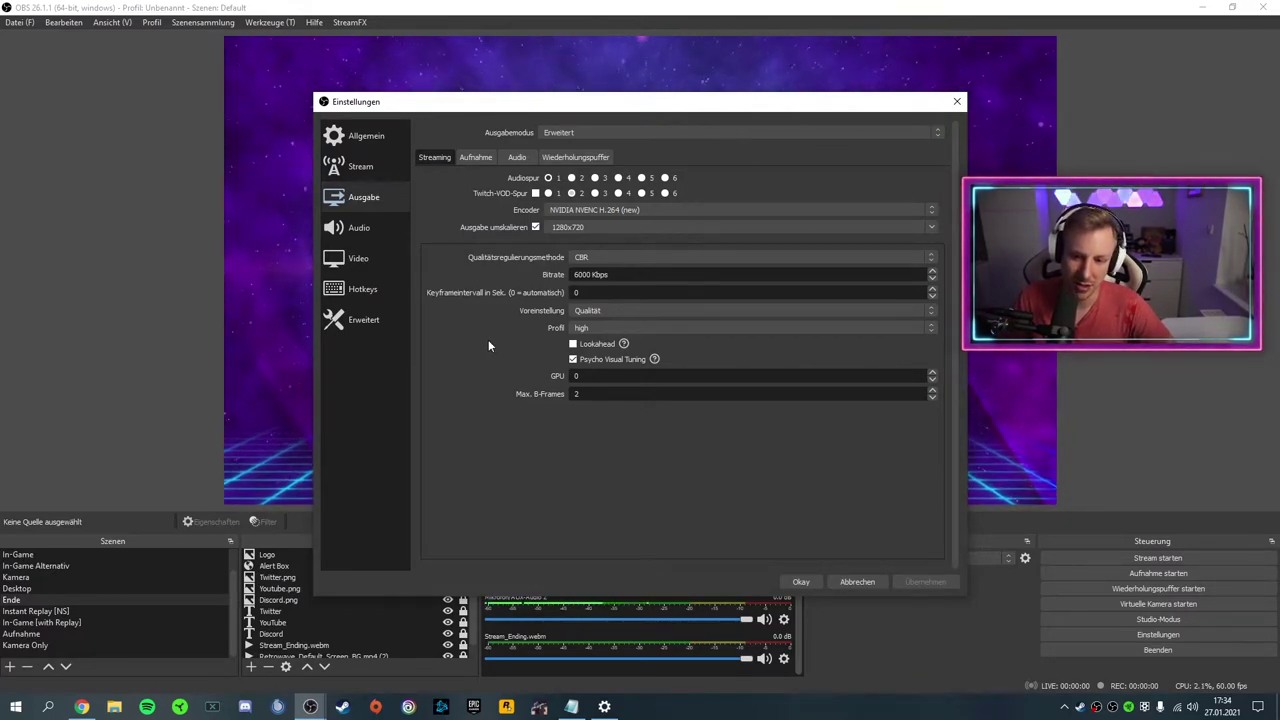
pyautogui.moveTo(473, 108); pyautogui.dragTo(457, 96)
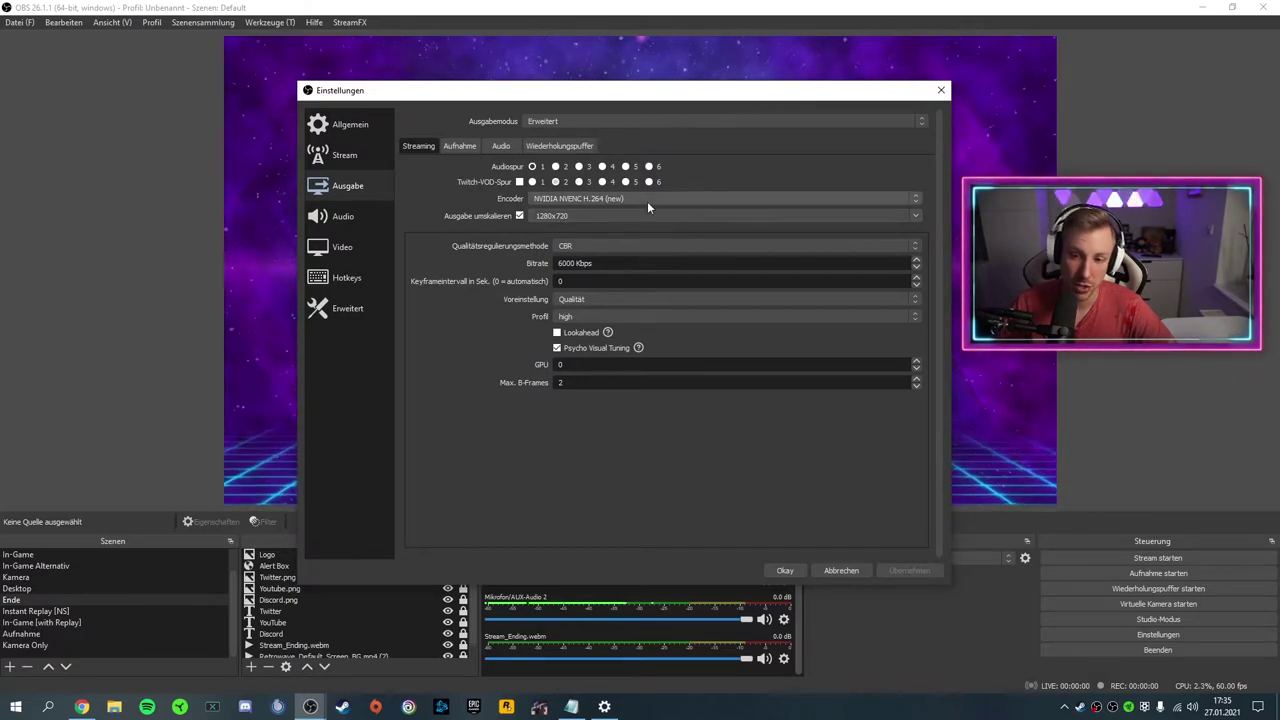
pyautogui.moveTo(492, 100); pyautogui.dragTo(503, 92)
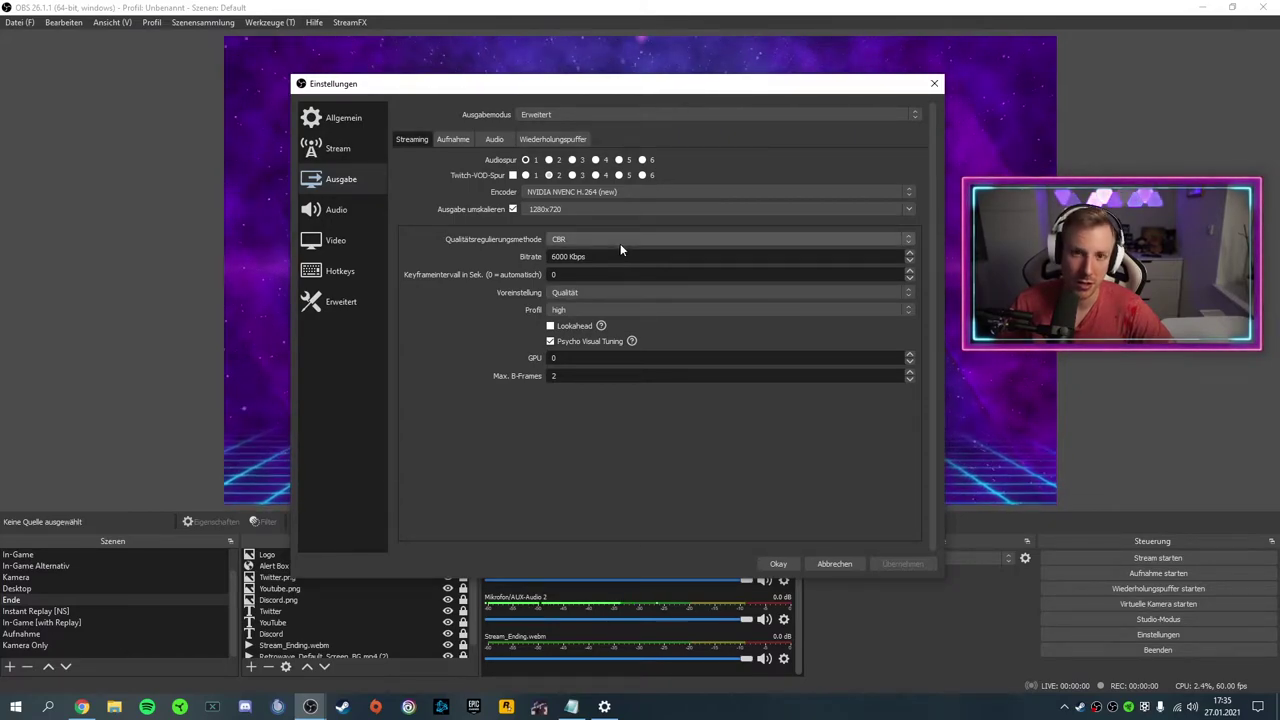
# - Choose the Qualität preset for the streaming encoder and check the explanation of the Lookahead option
pyautogui.click(565, 293)
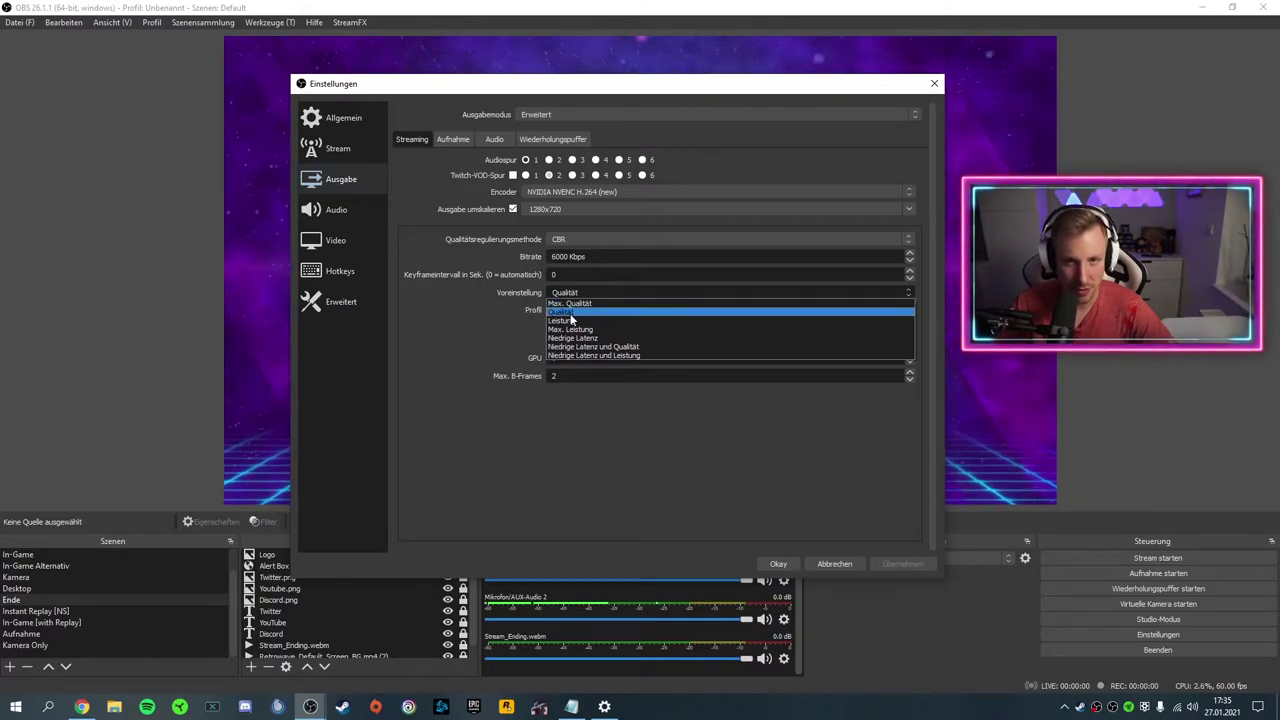
pyautogui.click(571, 314)
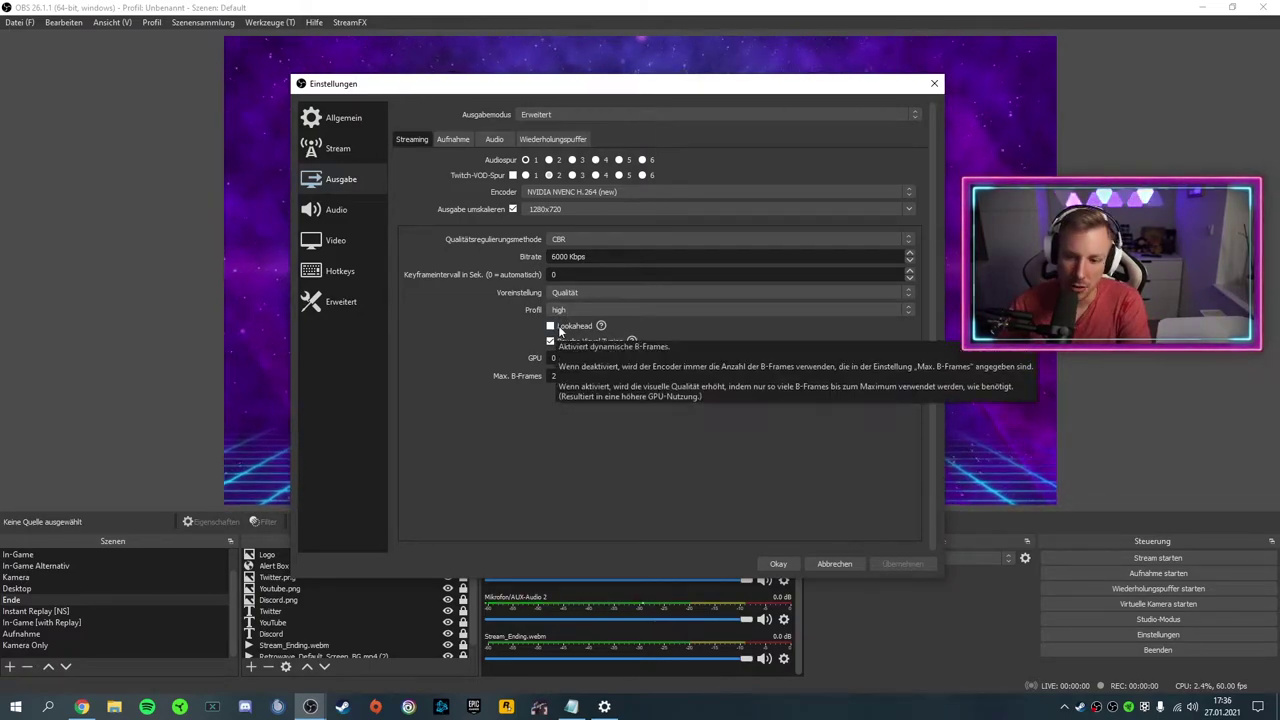
pyautogui.moveTo(592, 346)
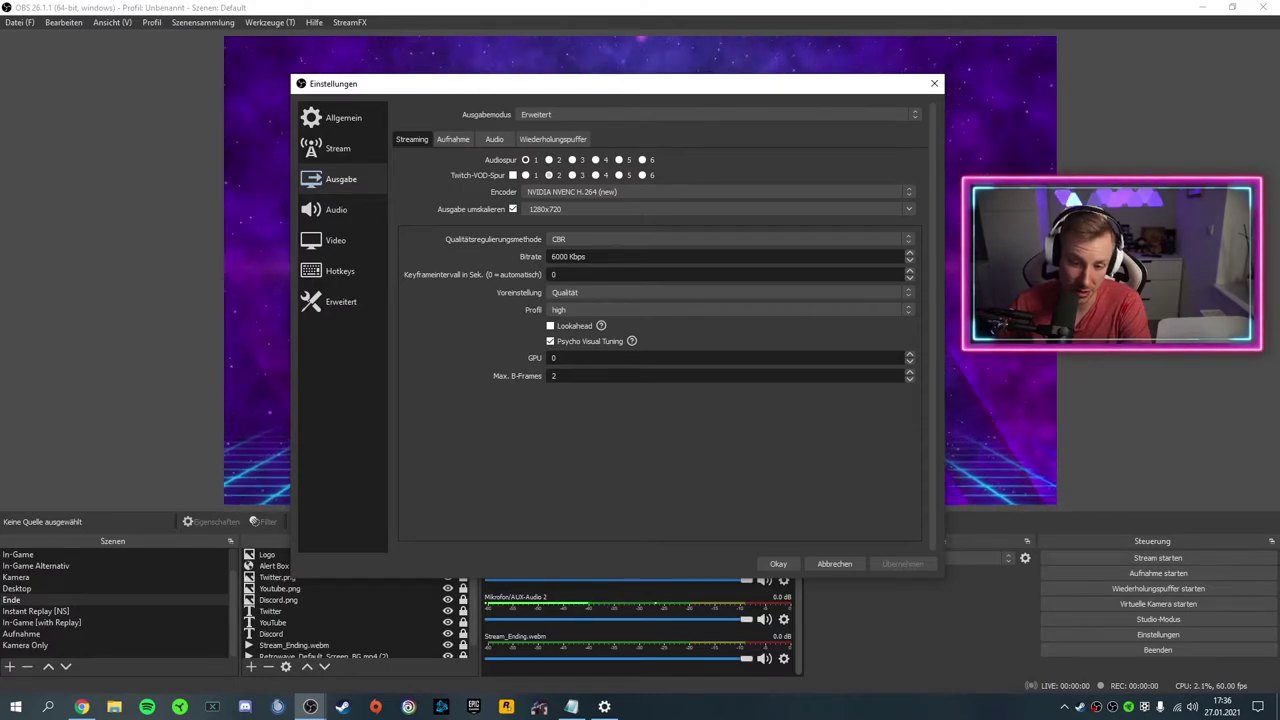
# - Examine the recording output settings and the available recording formats
pyautogui.click(453, 139)
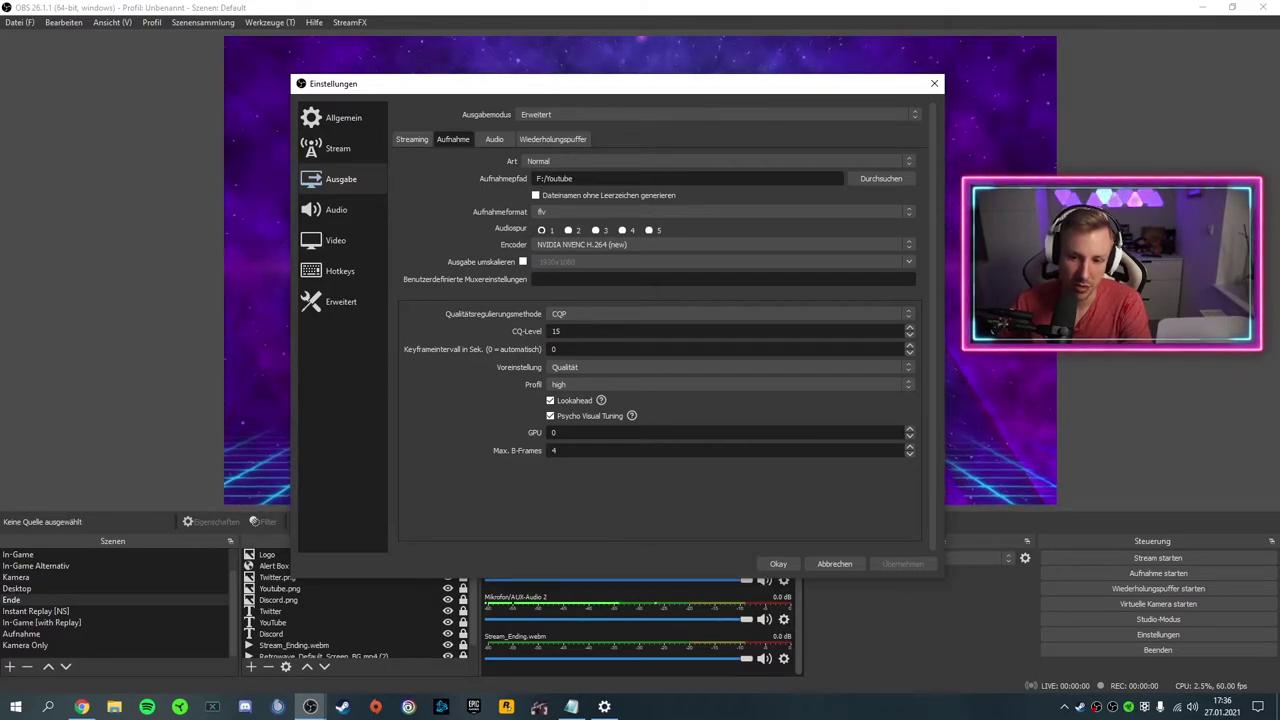
pyautogui.click(544, 220)
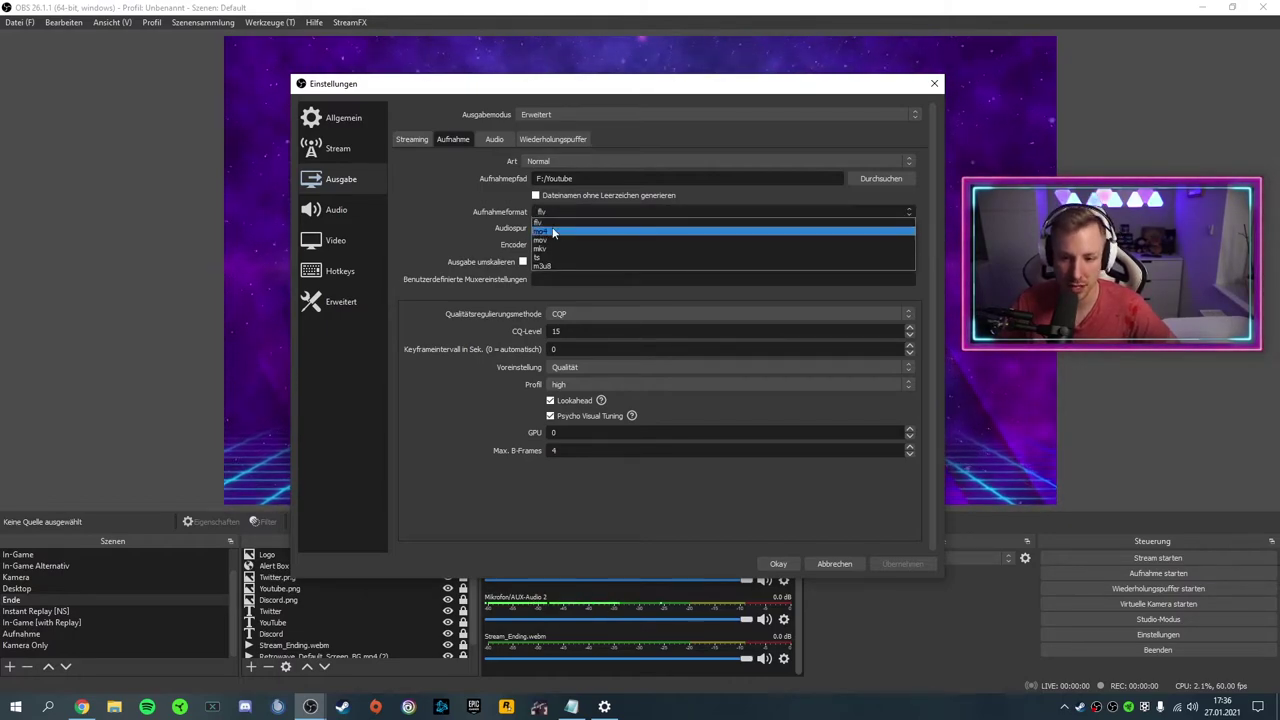
pyautogui.click(455, 228)
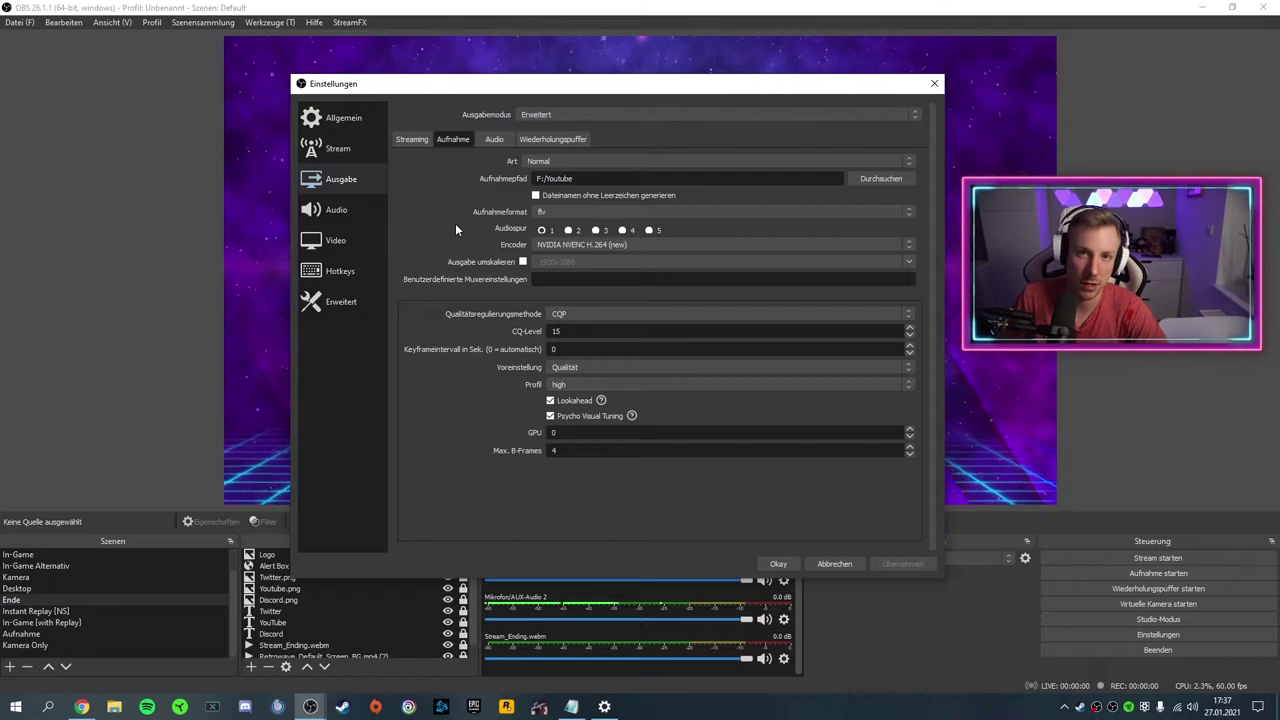
# - Select an audio bitrate of 160 for output track 1
pyautogui.click(494, 139)
pyautogui.click(558, 184)
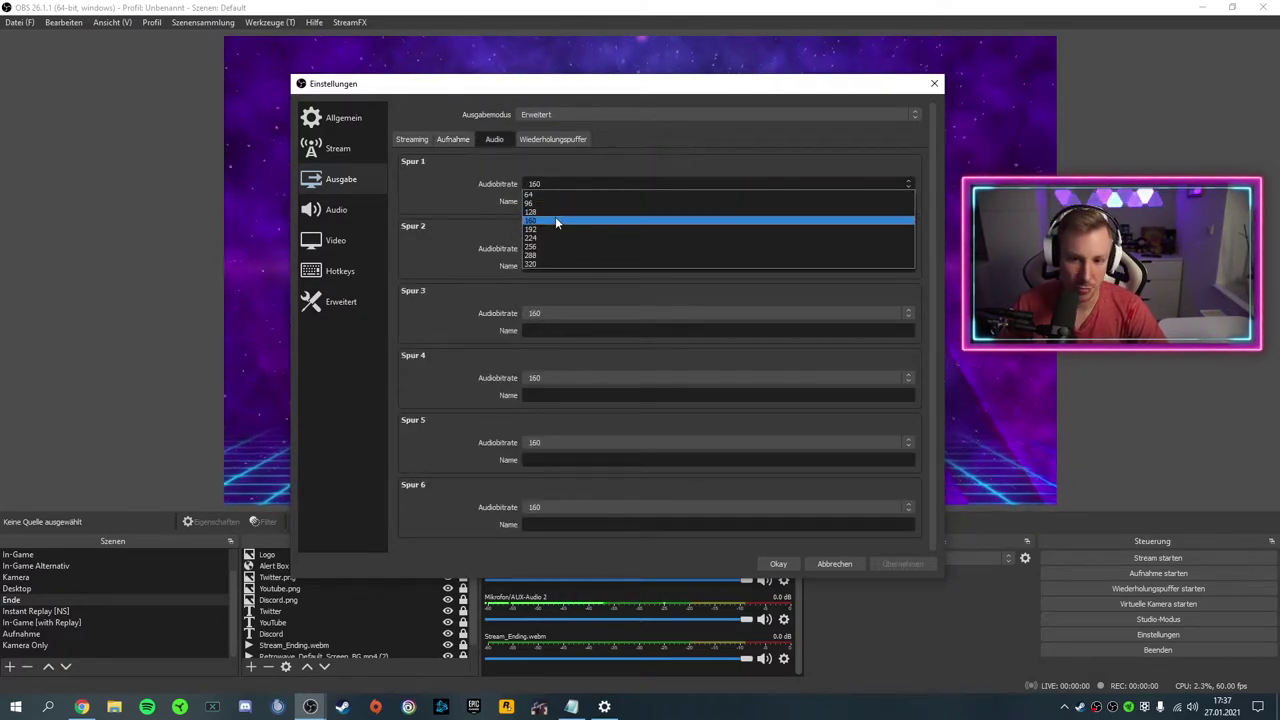
pyautogui.click(555, 219)
# - Review the replay buffer's maximum time and RAM settings, and view the global audio device settings
pyautogui.click(552, 139)
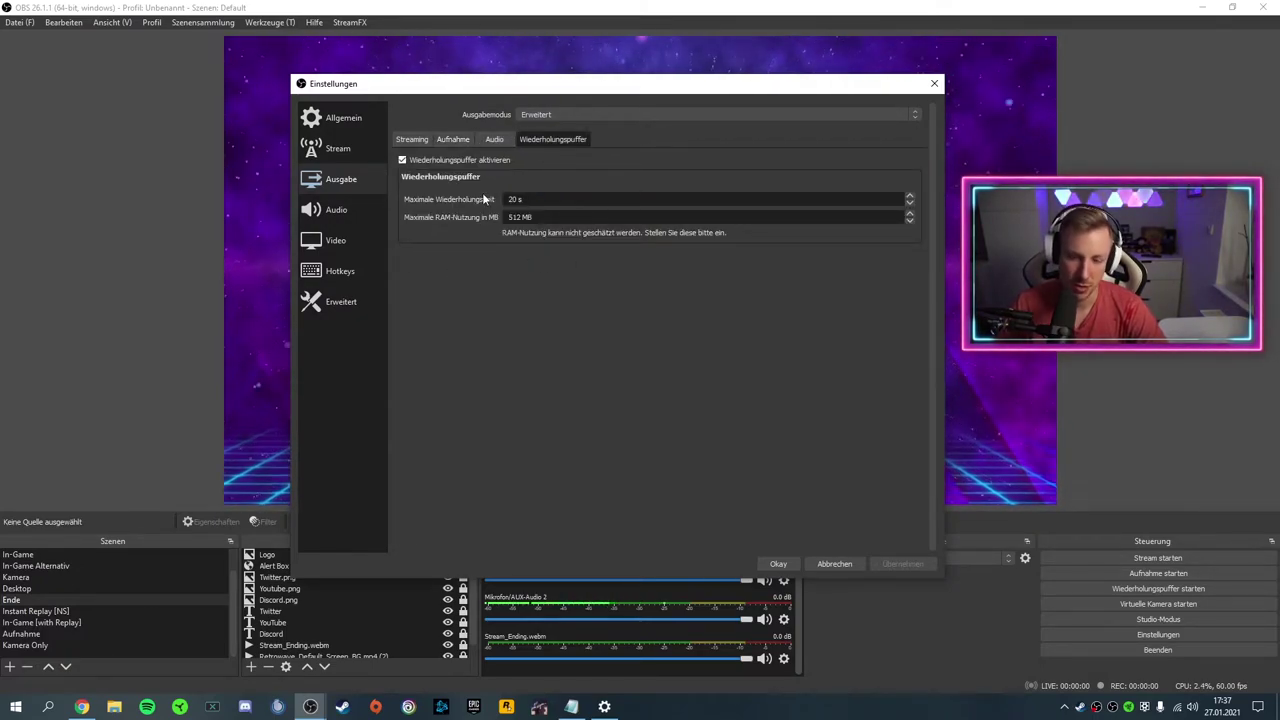
pyautogui.moveTo(455, 86); pyautogui.dragTo(494, 94)
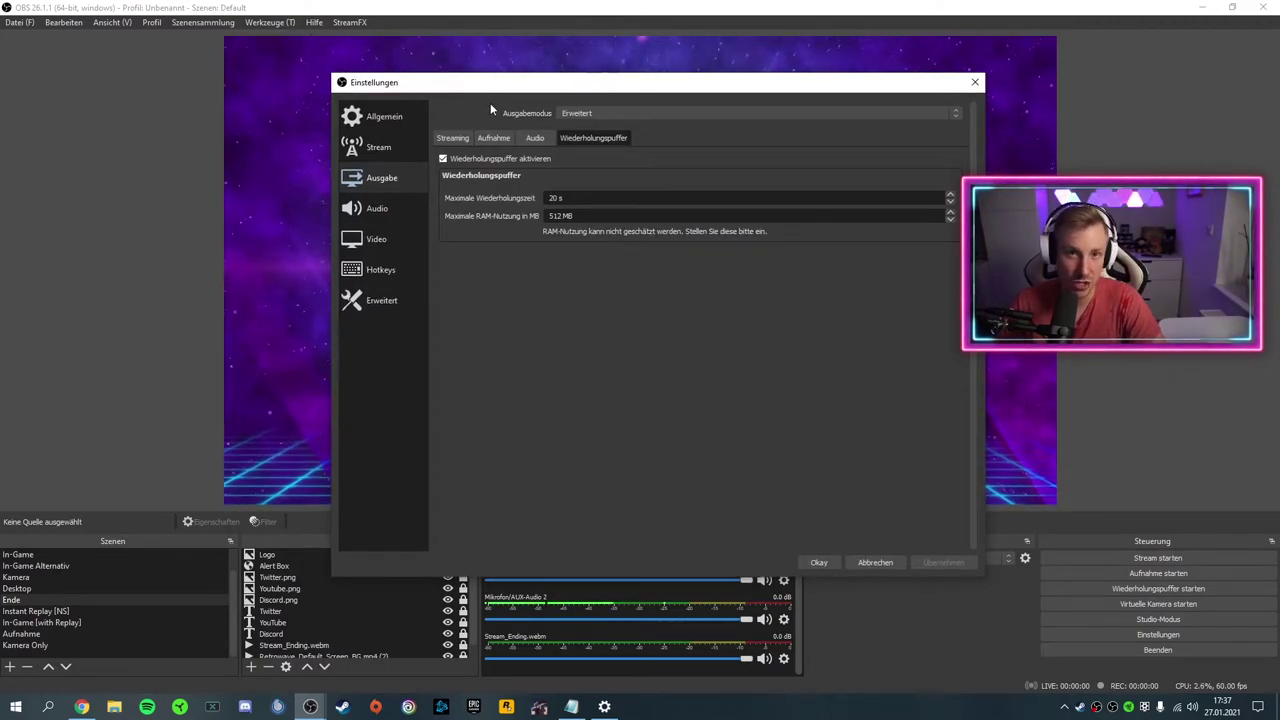
pyautogui.moveTo(490, 86); pyautogui.dragTo(484, 85)
pyautogui.click(446, 137)
pyautogui.click(371, 208)
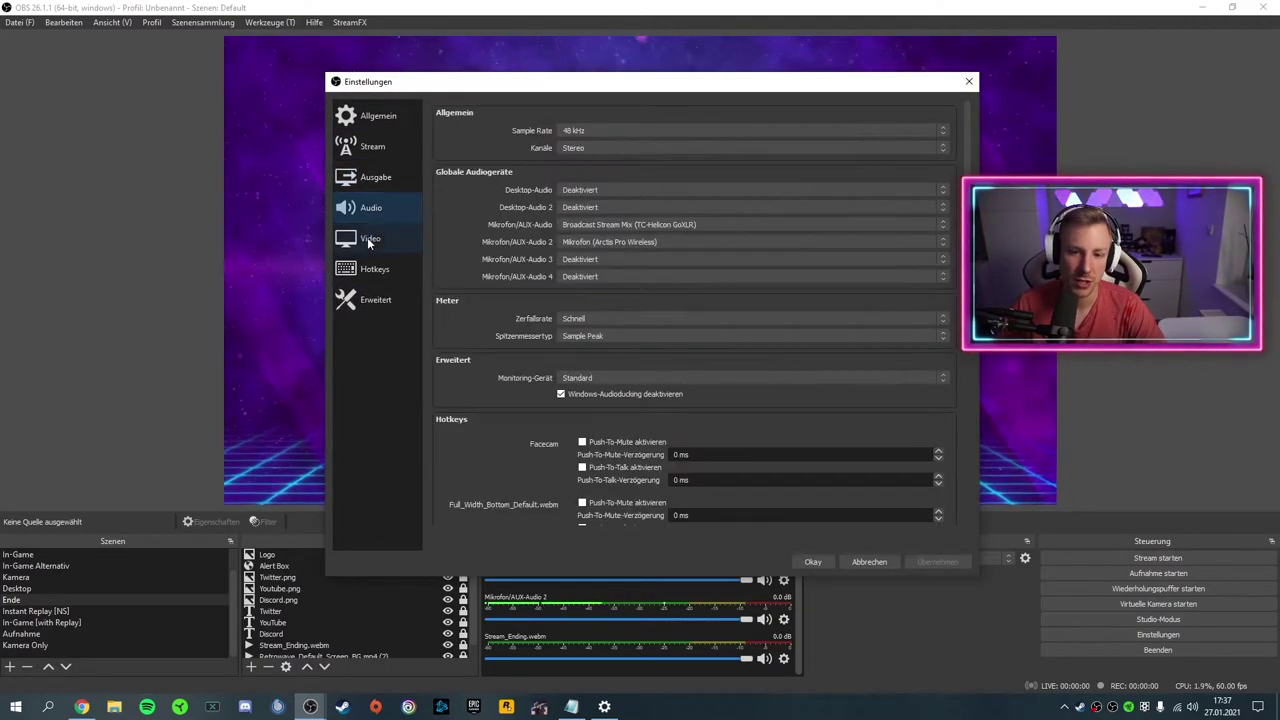
# - Select Lanczos (geschärfte Skalierung, 36 Stichproben) as the scaling filter in the video settings
pyautogui.click(369, 240)
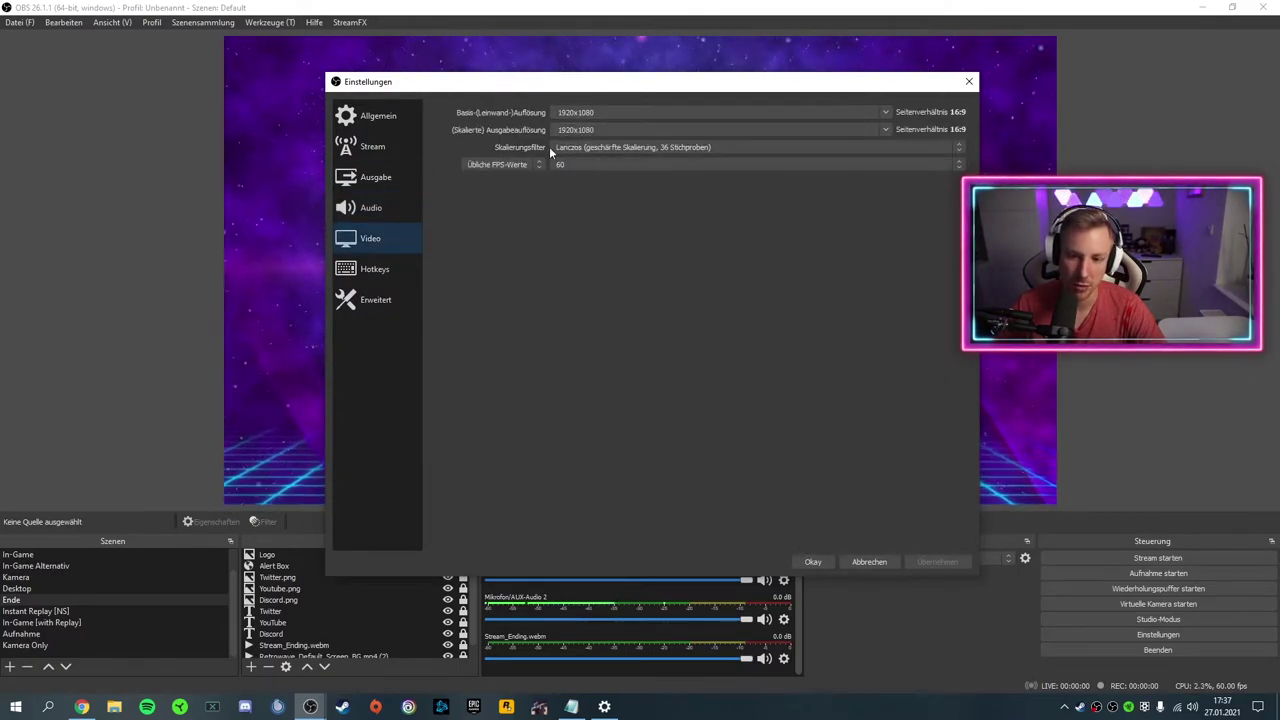
pyautogui.click(672, 148)
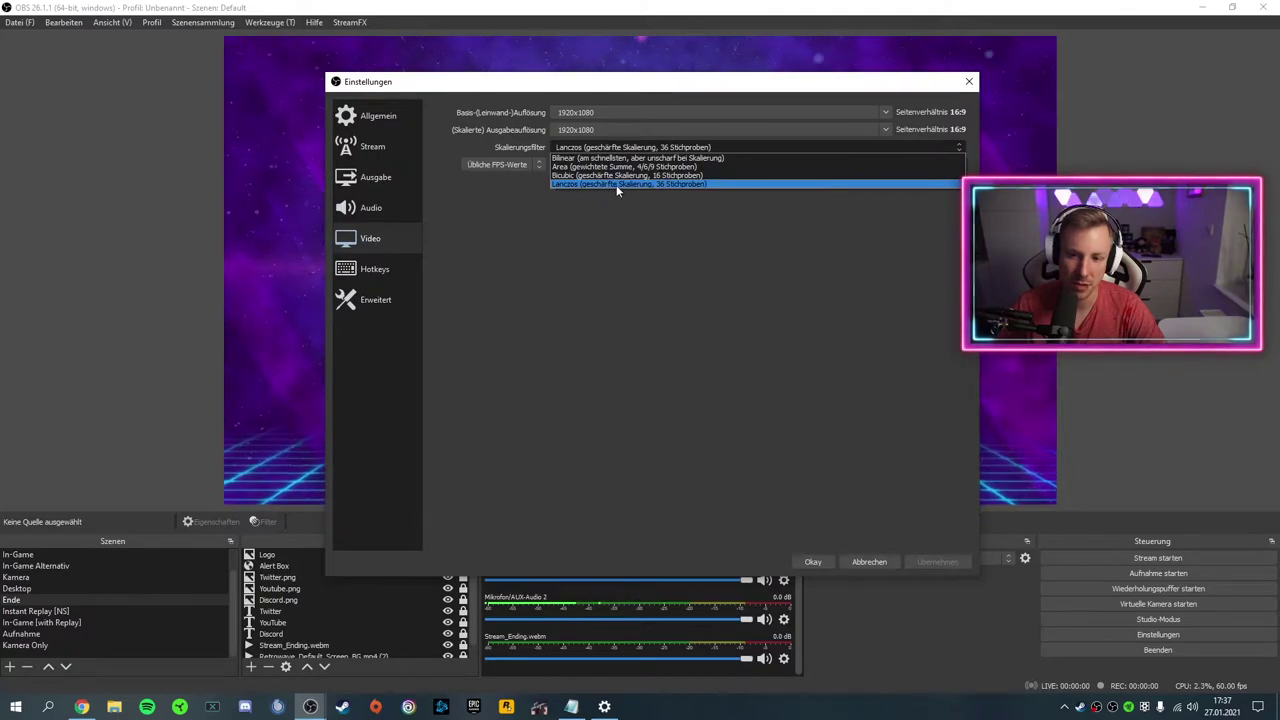
pyautogui.click(616, 185)
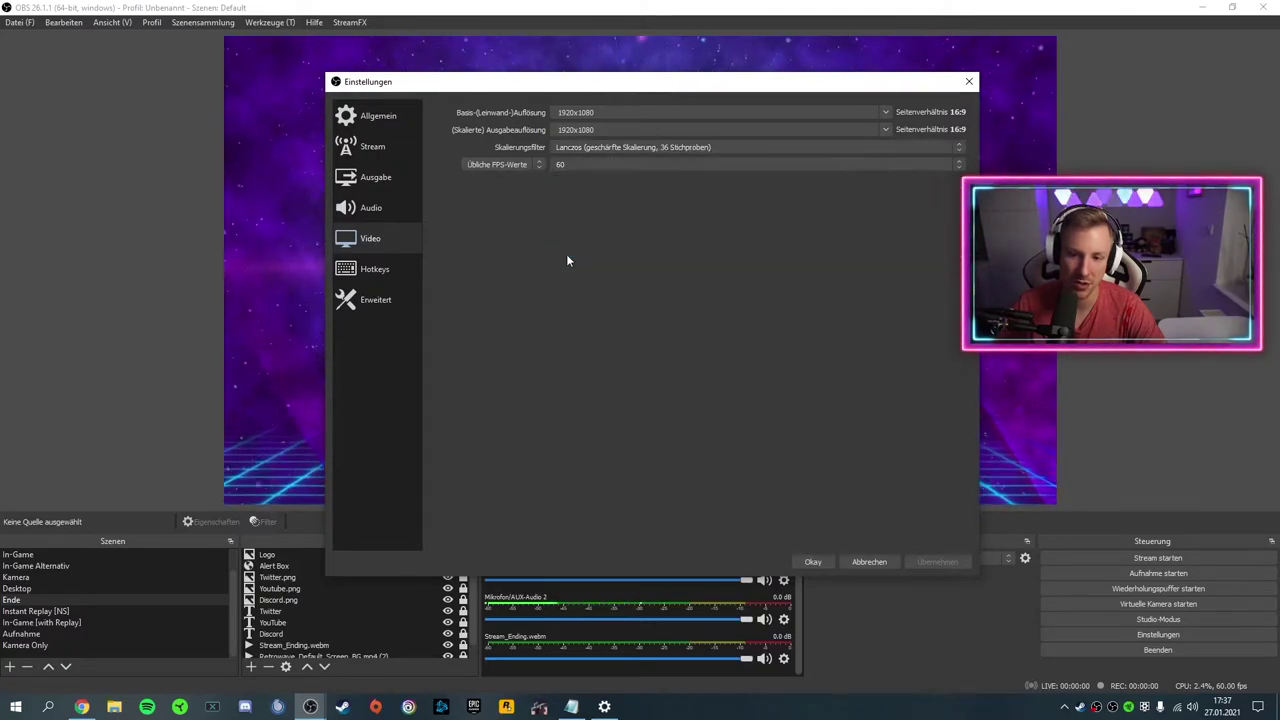
# - Open the advanced settings to check the process priority and video renderer options
pyautogui.click(398, 300)
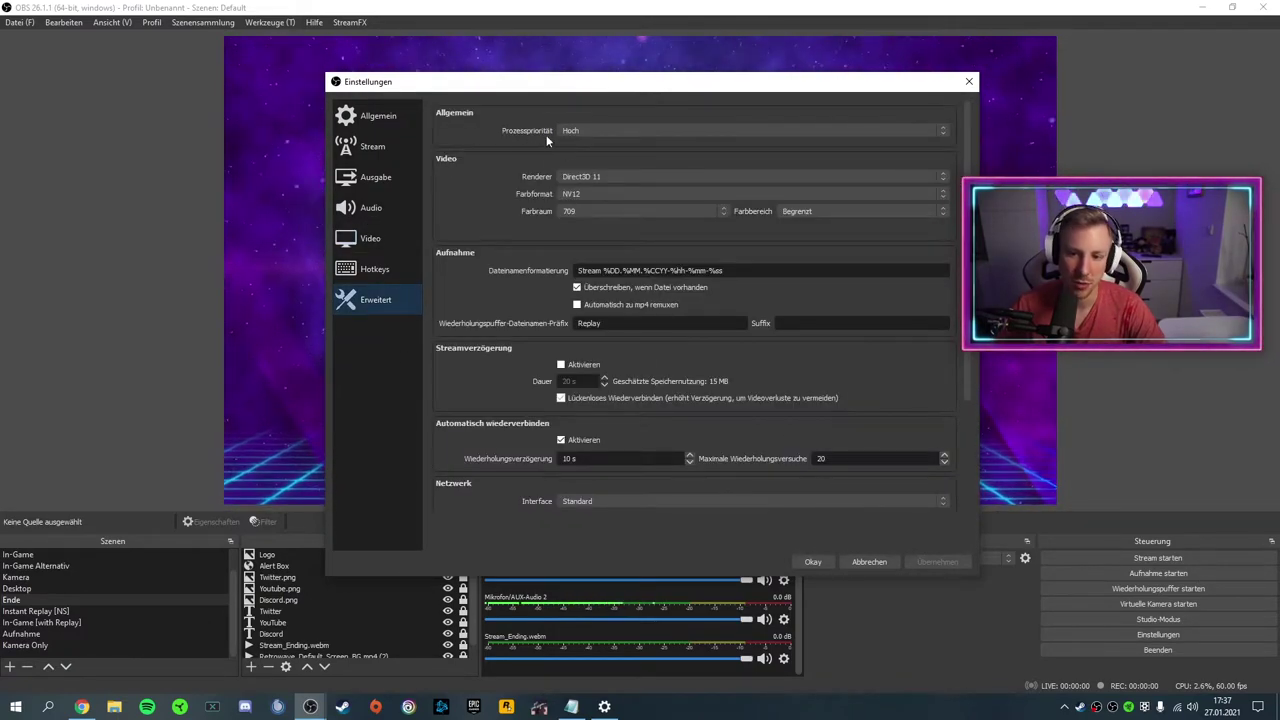